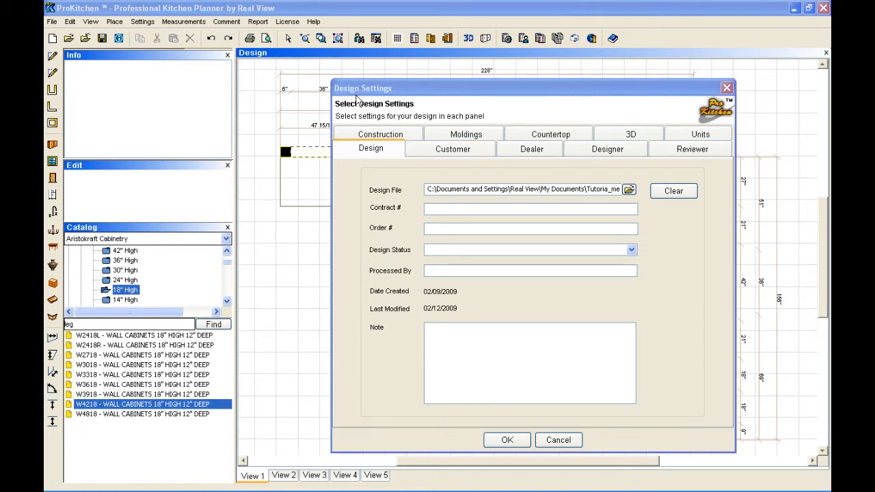
Turn on center line dimensions for appliances in the display settings and apply them to the floor plan.
{"action": "left_click", "coordinate": [690, 136]}
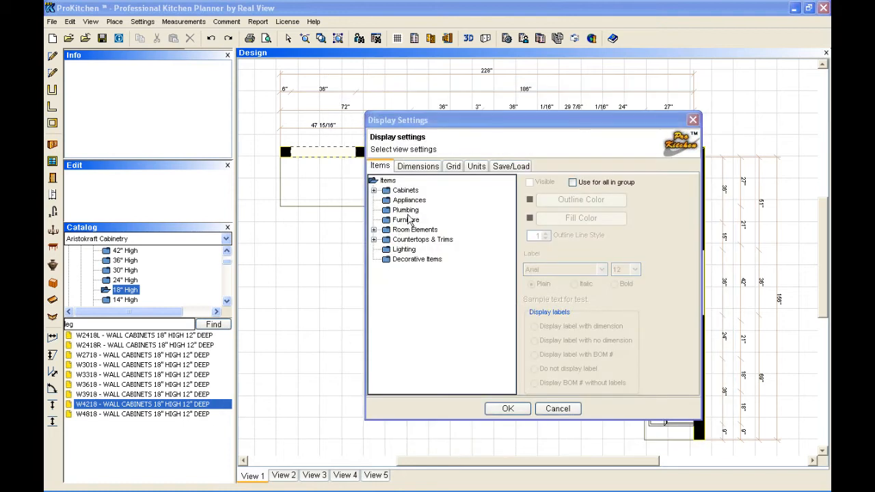
{"action": "left_click", "coordinate": [417, 166]}
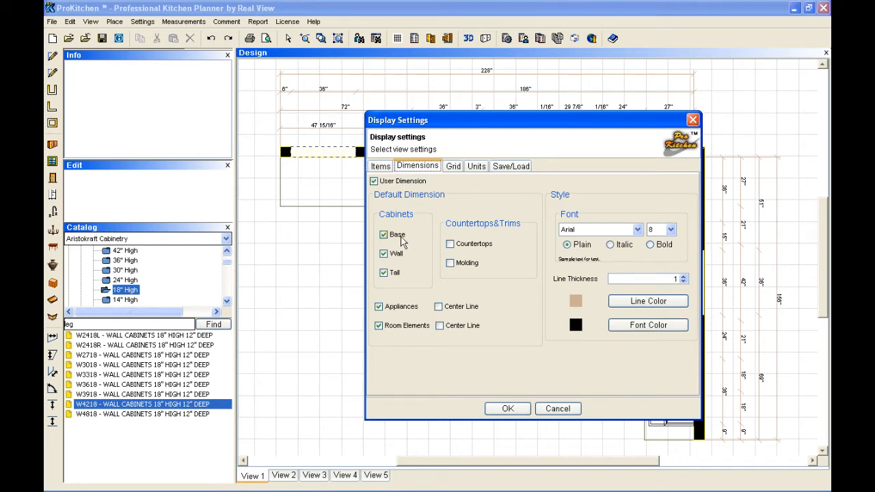
{"action": "left_click", "coordinate": [439, 307]}
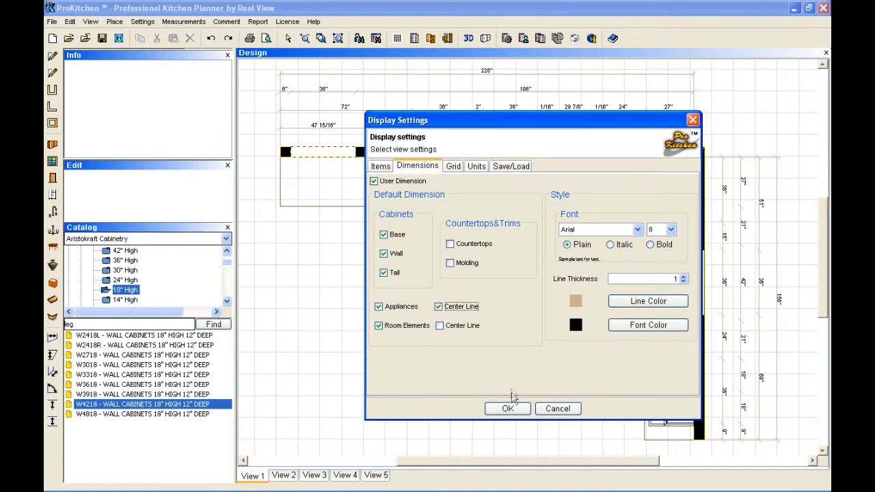
{"action": "left_click", "coordinate": [508, 409]}
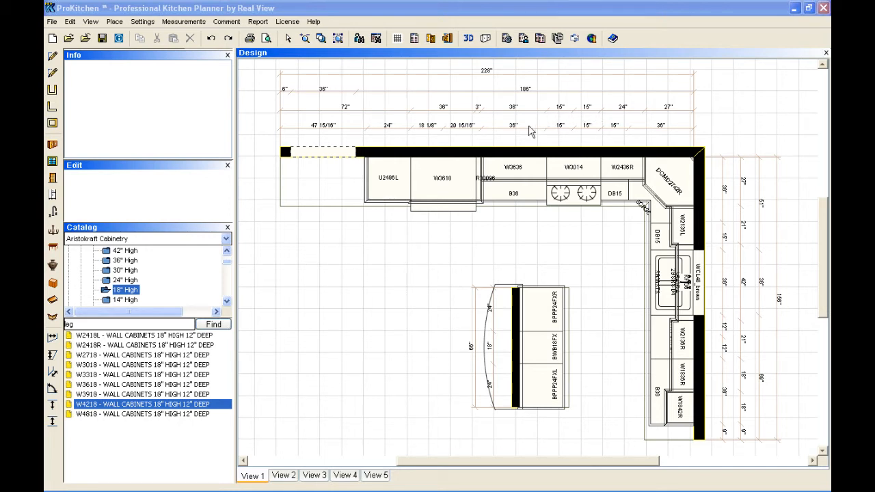
Turn off the appliance center line dimensions in the display settings.
{"action": "right_click", "coordinate": [297, 296]}
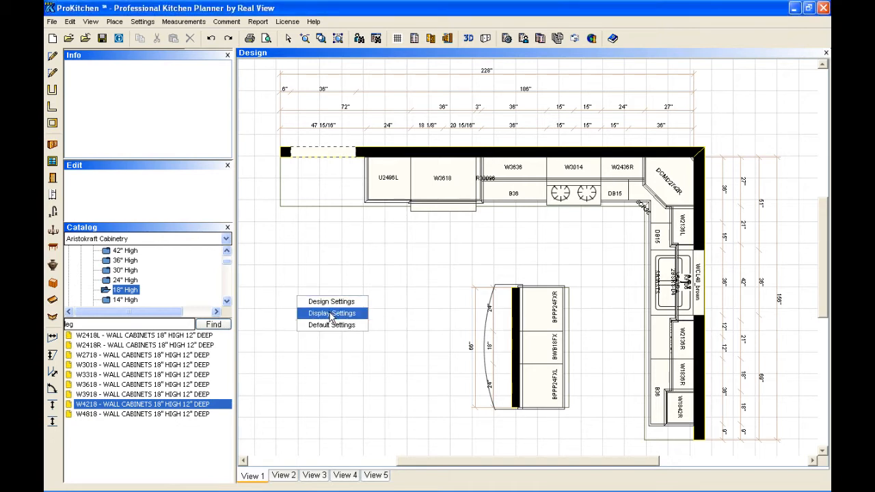
{"action": "left_click", "coordinate": [330, 314]}
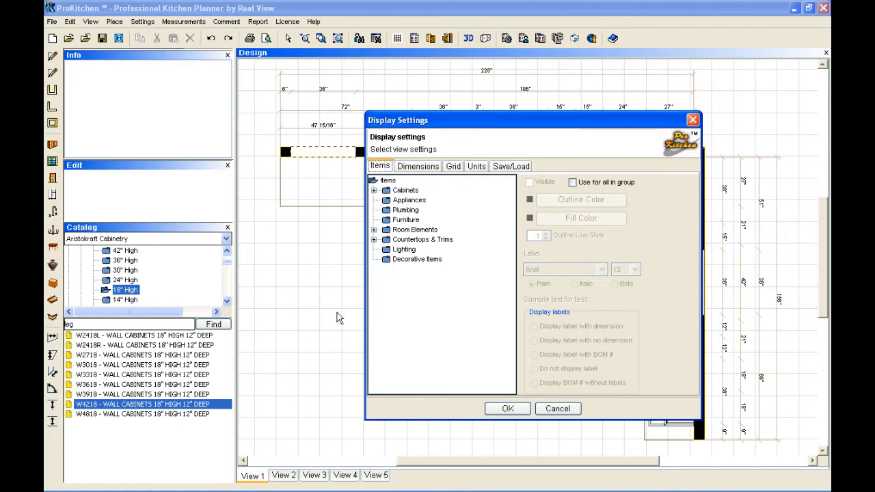
{"action": "left_click", "coordinate": [419, 168]}
{"action": "left_click", "coordinate": [438, 306]}
{"action": "left_click", "coordinate": [505, 408]}
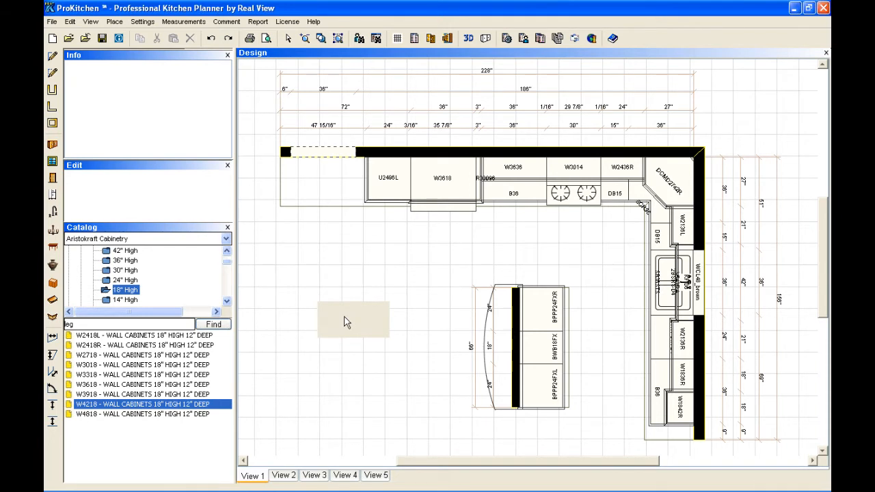
Enable default dimensions for countertops in the display settings and apply them to the floor plan.
{"action": "left_click", "coordinate": [345, 318]}
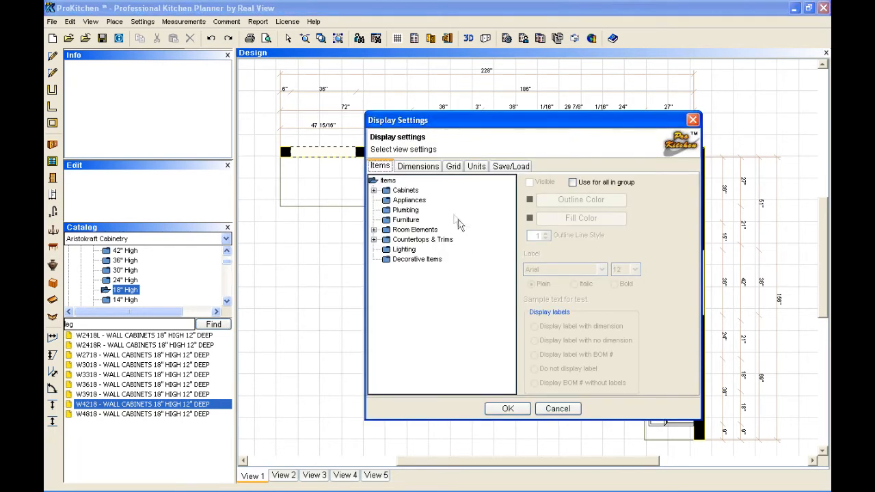
{"action": "left_click", "coordinate": [427, 168]}
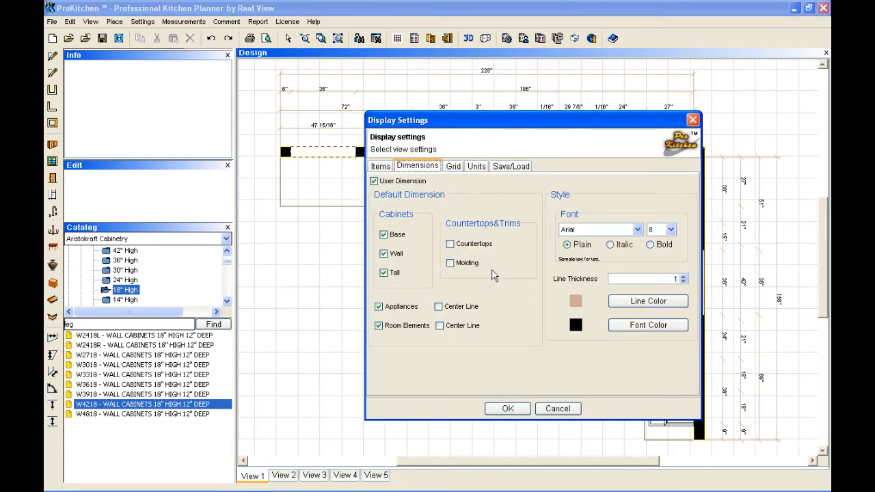
{"action": "left_click", "coordinate": [452, 246]}
{"action": "left_click", "coordinate": [504, 409]}
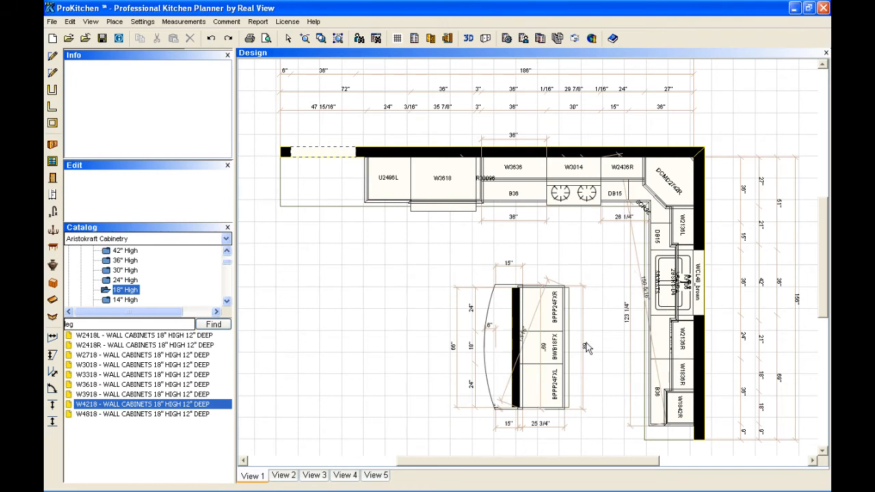
Disable the default countertop dimensions in the display settings.
{"action": "right_click", "coordinate": [346, 265]}
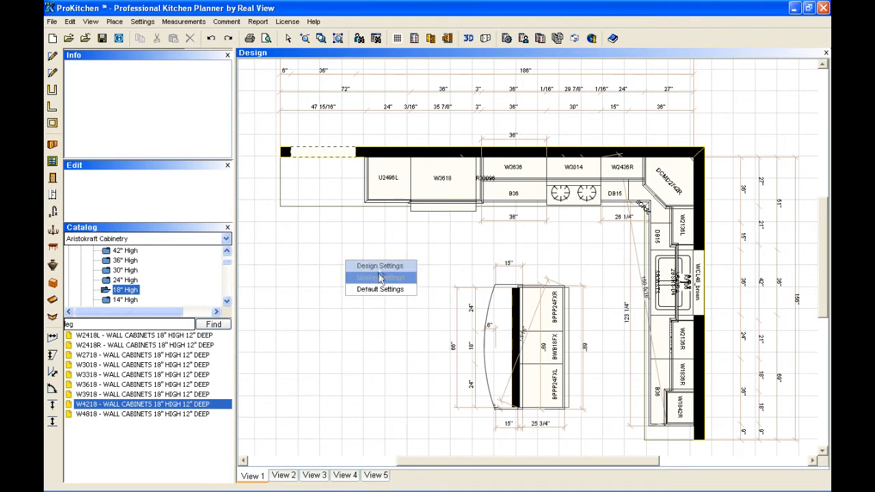
{"action": "left_click", "coordinate": [380, 277]}
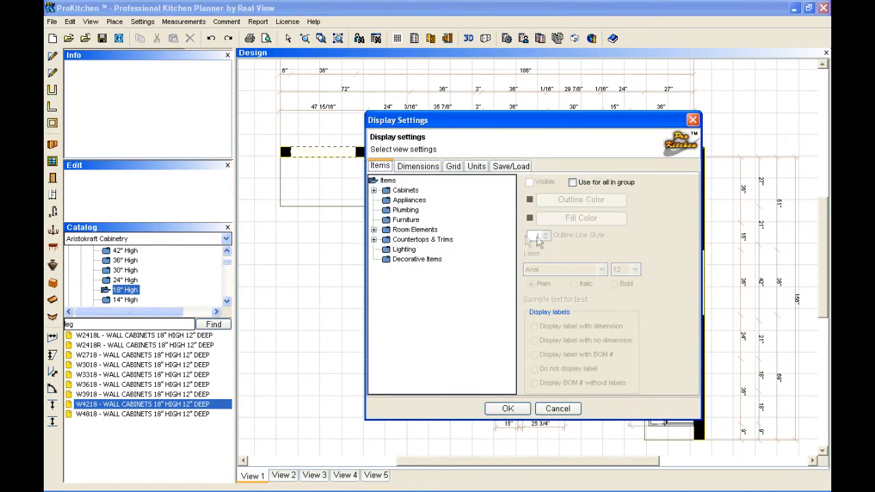
{"action": "left_click", "coordinate": [417, 166]}
{"action": "left_click", "coordinate": [462, 244]}
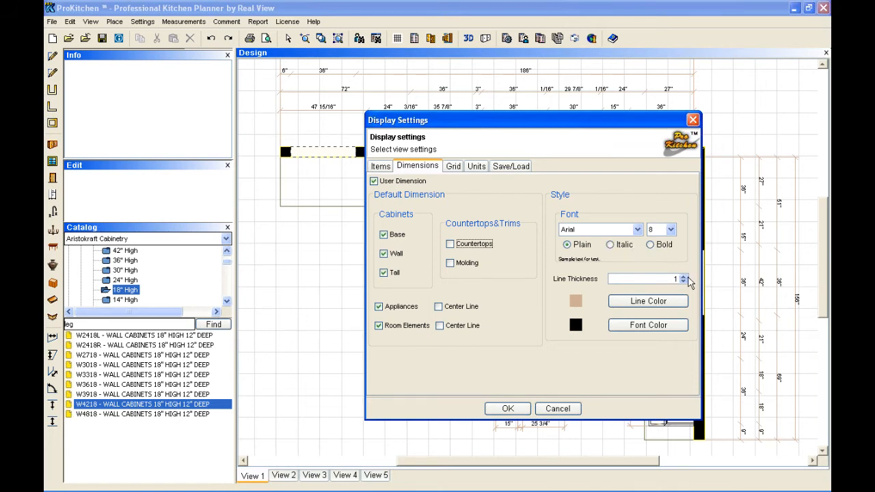
Set the dimension font size to 10 and the line thickness to 2, and apply the style.
{"action": "left_click", "coordinate": [670, 230]}
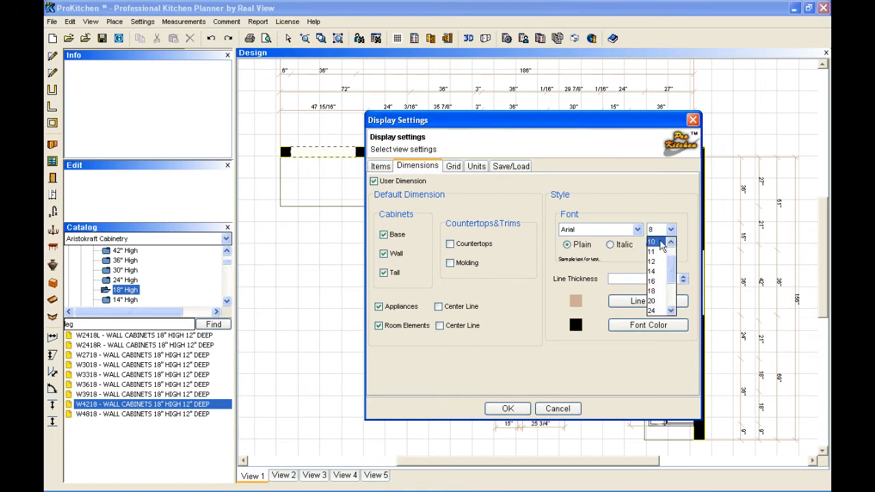
{"action": "left_click", "coordinate": [660, 242]}
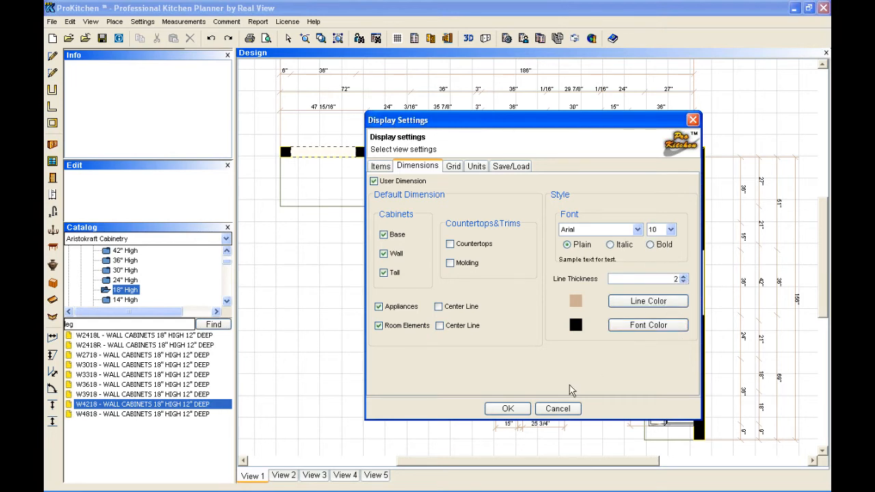
{"action": "left_click", "coordinate": [508, 408]}
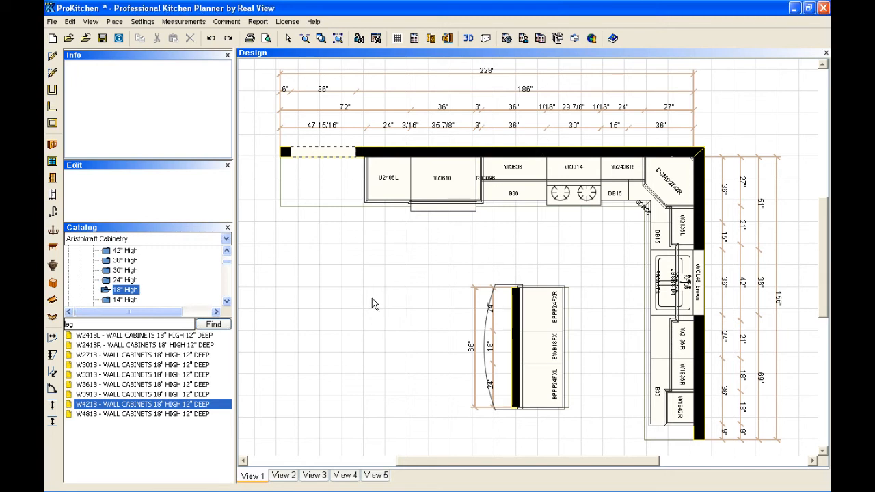
Set the dimension font size to 8 and the line thickness to 1 in the display settings.
{"action": "right_click", "coordinate": [335, 268]}
{"action": "left_click", "coordinate": [369, 281]}
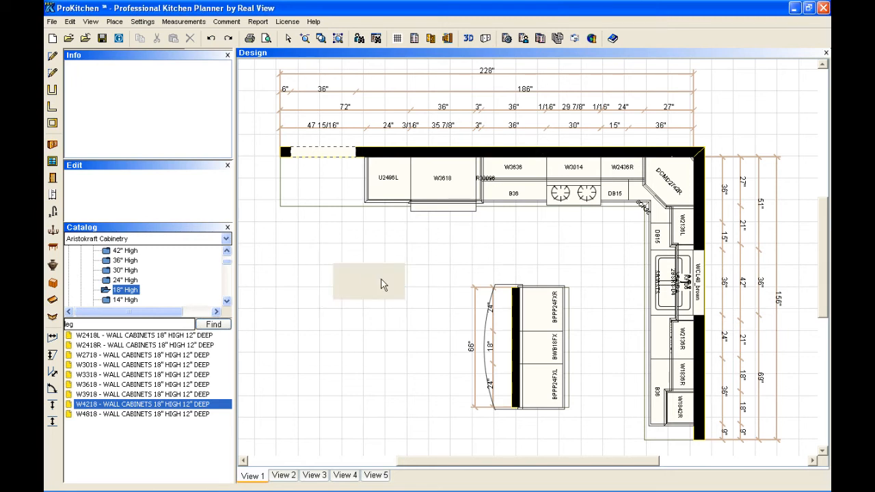
{"action": "left_click", "coordinate": [418, 166]}
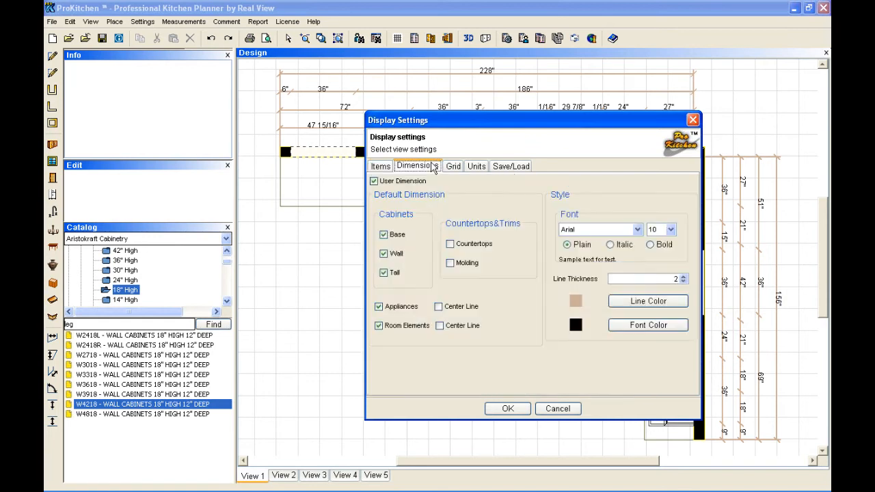
{"action": "left_click", "coordinate": [670, 230]}
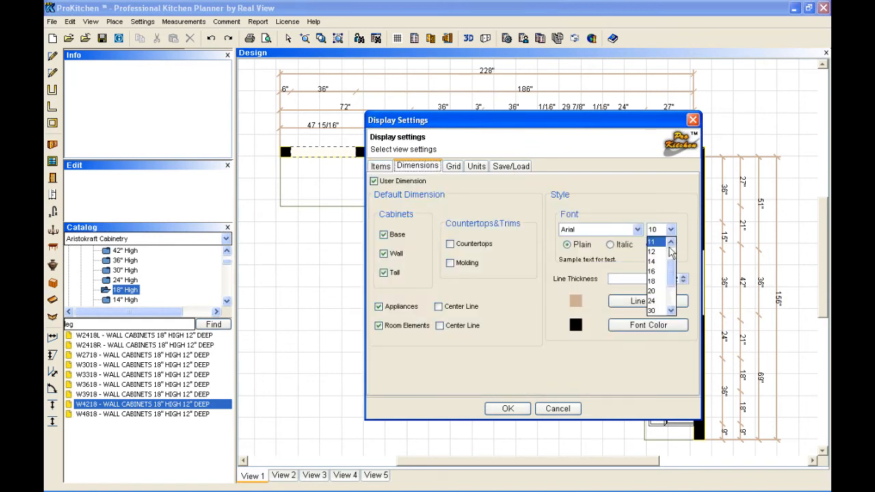
{"action": "left_click", "coordinate": [654, 253]}
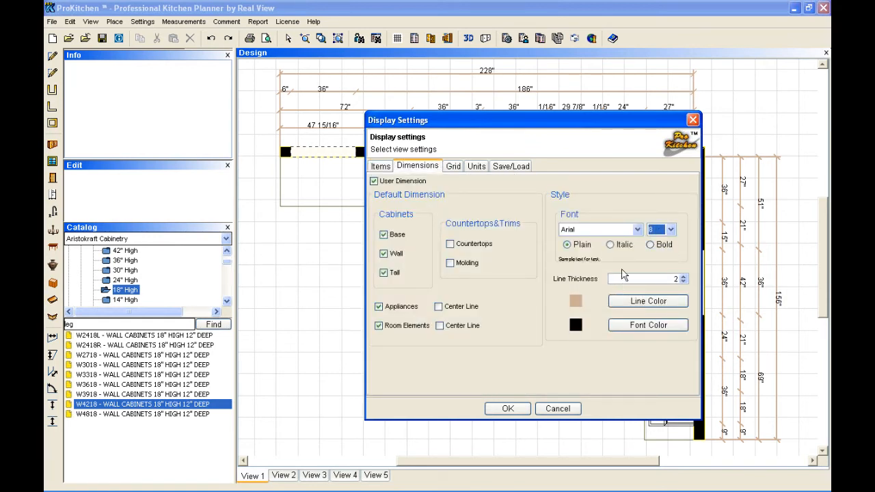
{"action": "left_click", "coordinate": [682, 282]}
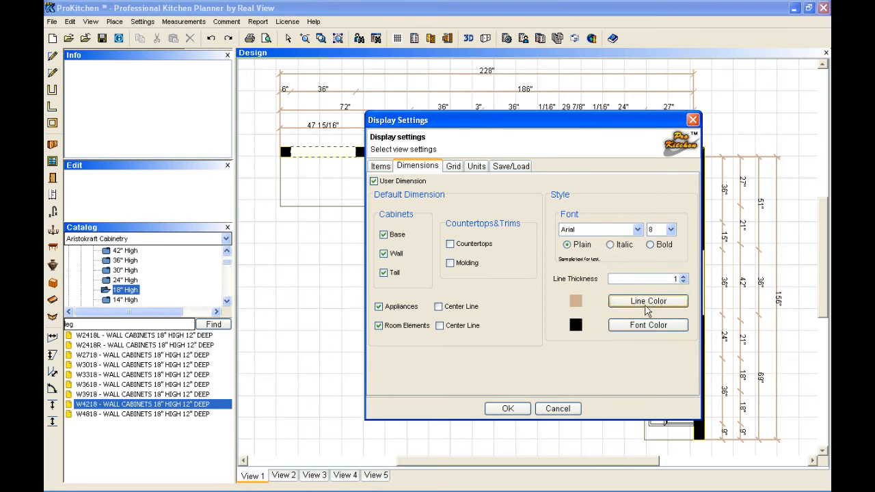
Look through the color choices for dimension lines and dimension text, and apply the display settings.
{"action": "left_click", "coordinate": [647, 309]}
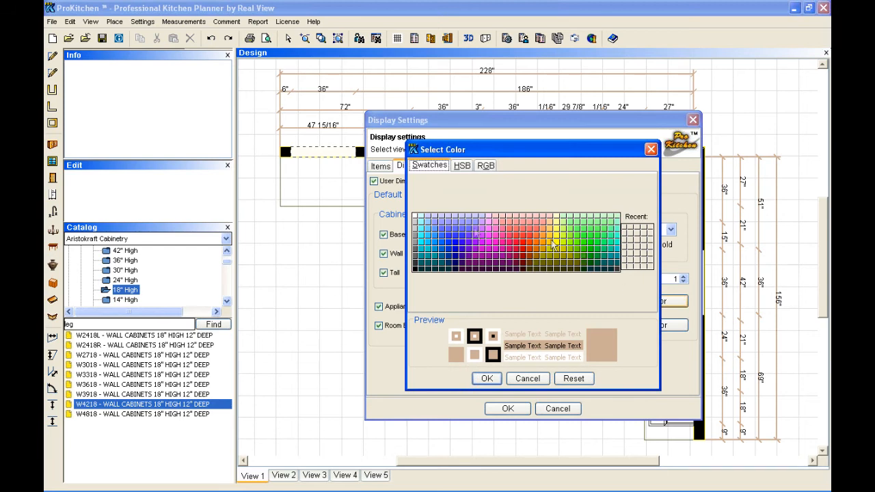
{"action": "left_click", "coordinate": [544, 380]}
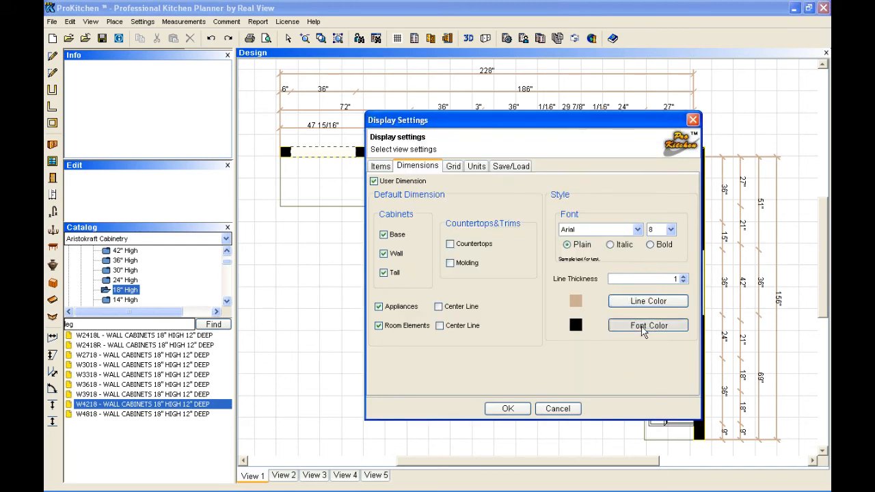
{"action": "left_click", "coordinate": [646, 329]}
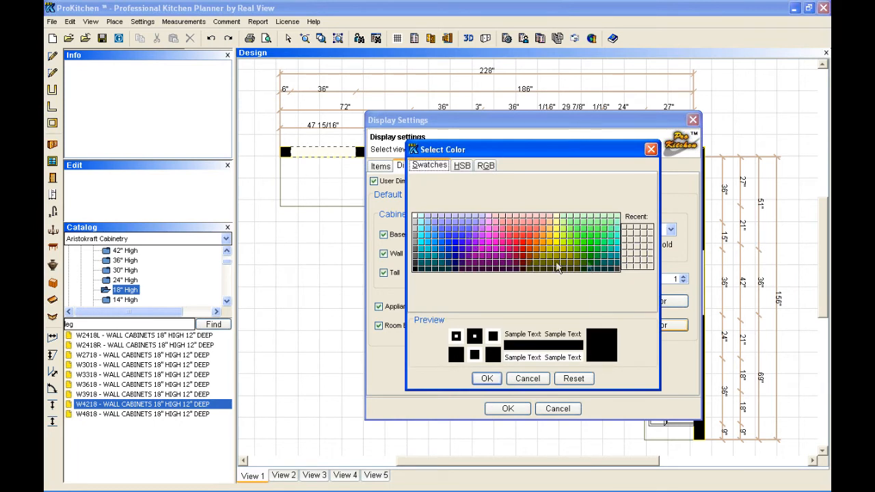
{"action": "left_click", "coordinate": [493, 379]}
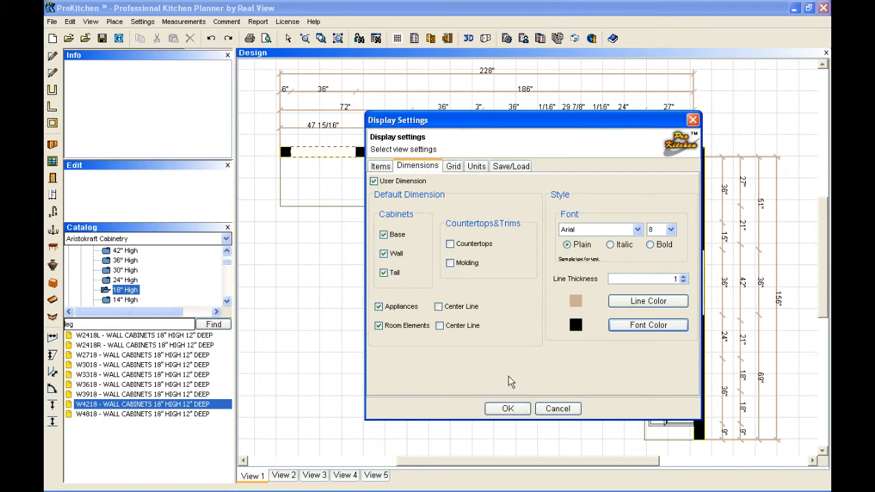
{"action": "left_click", "coordinate": [507, 408]}
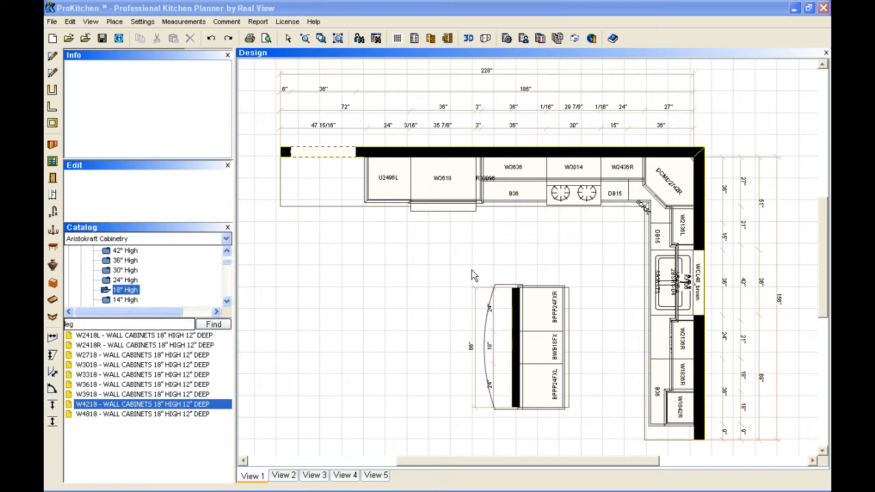
Add a horizontal dimension from the cooktop's front-left corner to the upper corner of the island's half wall.
{"action": "left_click", "coordinate": [183, 23]}
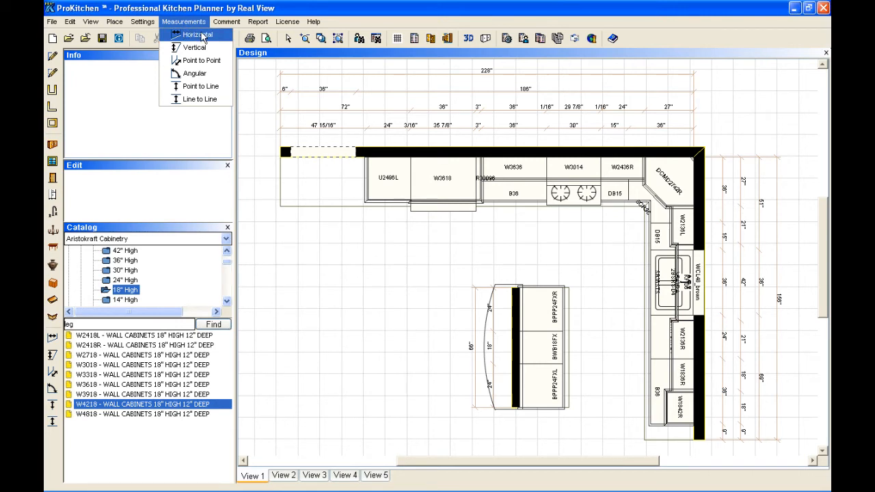
{"action": "left_click", "coordinate": [200, 35]}
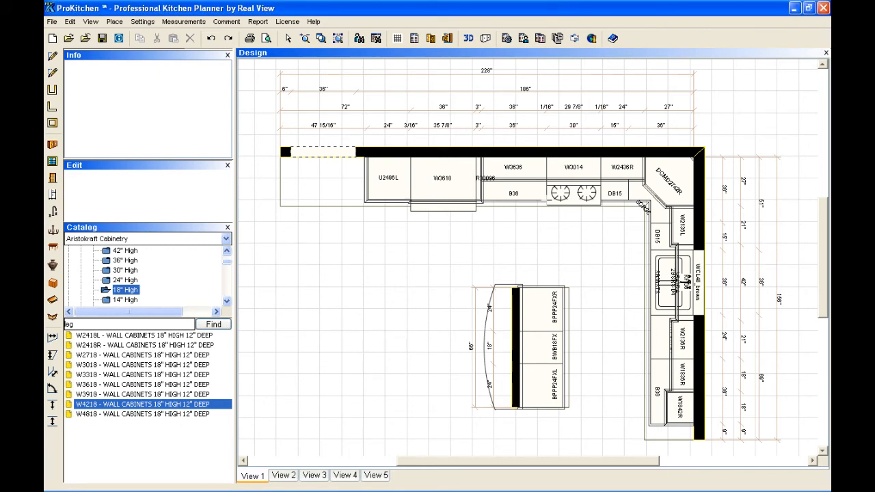
{"action": "left_click", "coordinate": [545, 205]}
{"action": "left_click", "coordinate": [520, 287]}
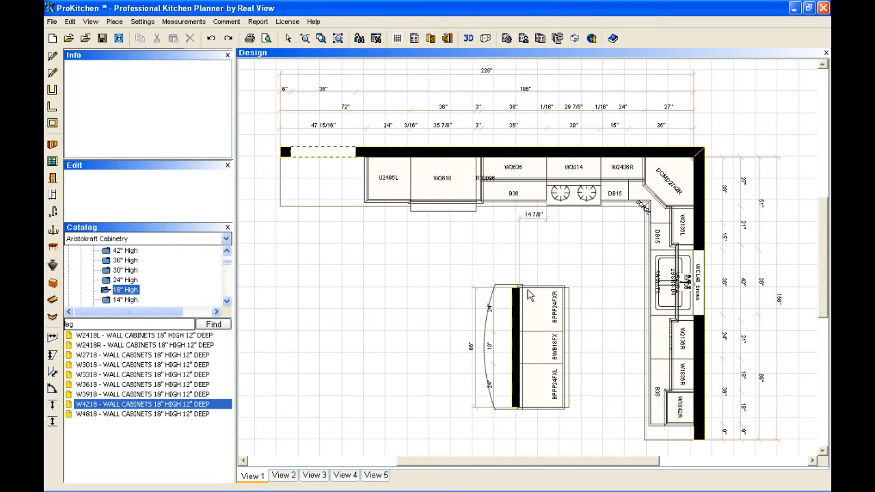
Select the horizontal dimension between the cooktop and the island and delete it.
{"action": "left_click", "coordinate": [535, 222]}
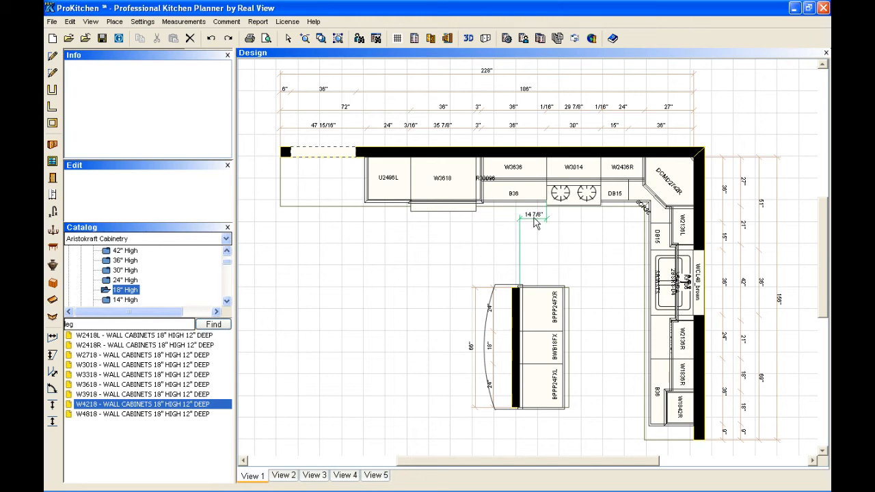
{"action": "left_click", "coordinate": [541, 261]}
{"action": "left_click", "coordinate": [535, 225]}
{"action": "key", "text": "Delete"}
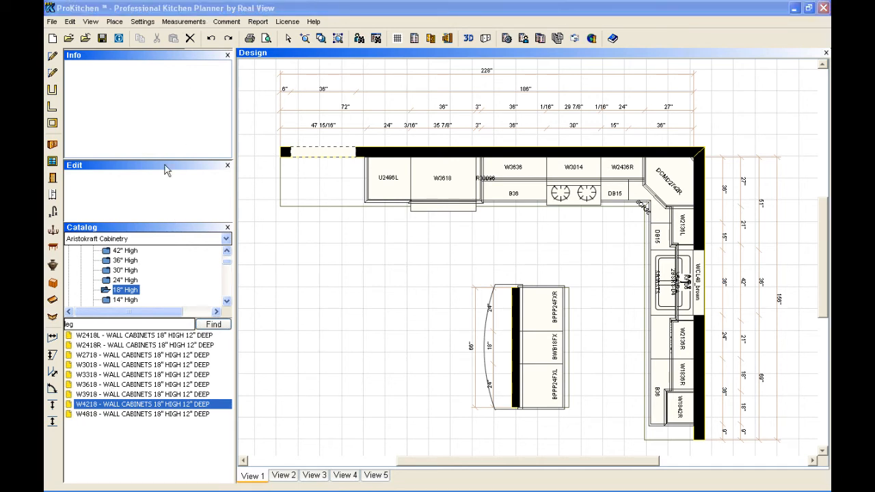
Add a vertical dimension from the cooktop's front-left corner to the island's upper-right corner, and delete it.
{"action": "left_click", "coordinate": [184, 21]}
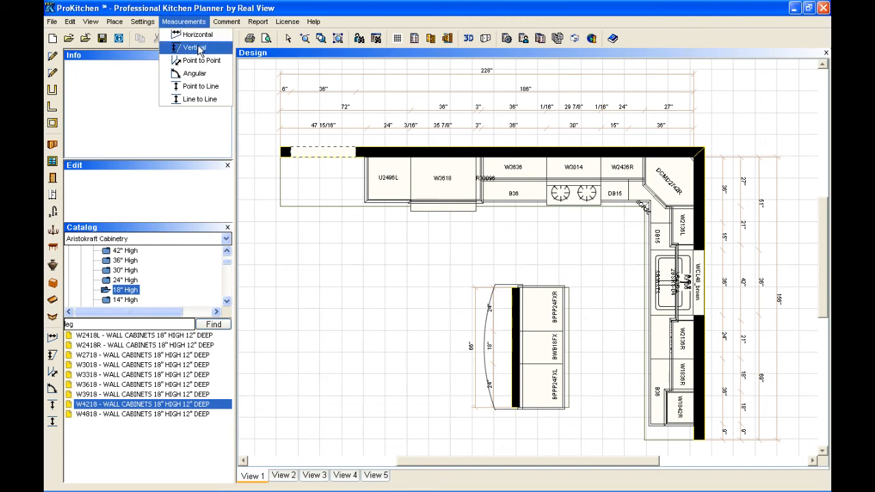
{"action": "left_click", "coordinate": [194, 48]}
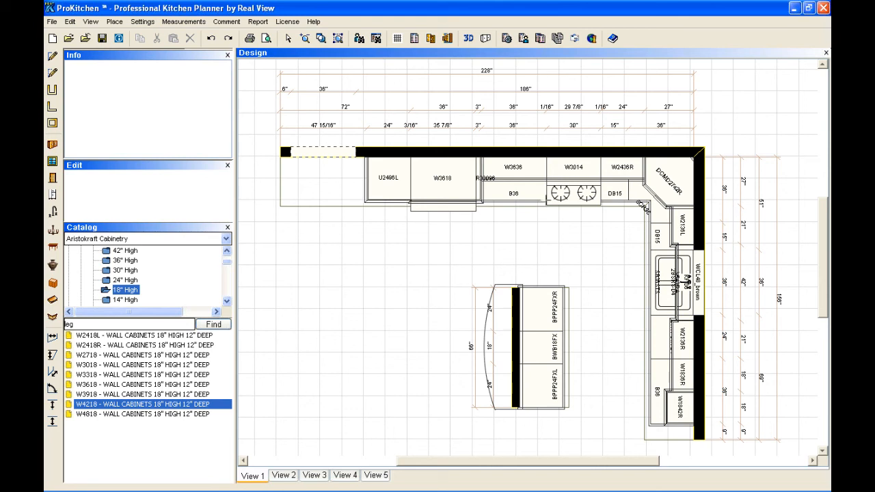
{"action": "left_click", "coordinate": [544, 204]}
{"action": "left_click", "coordinate": [565, 284]}
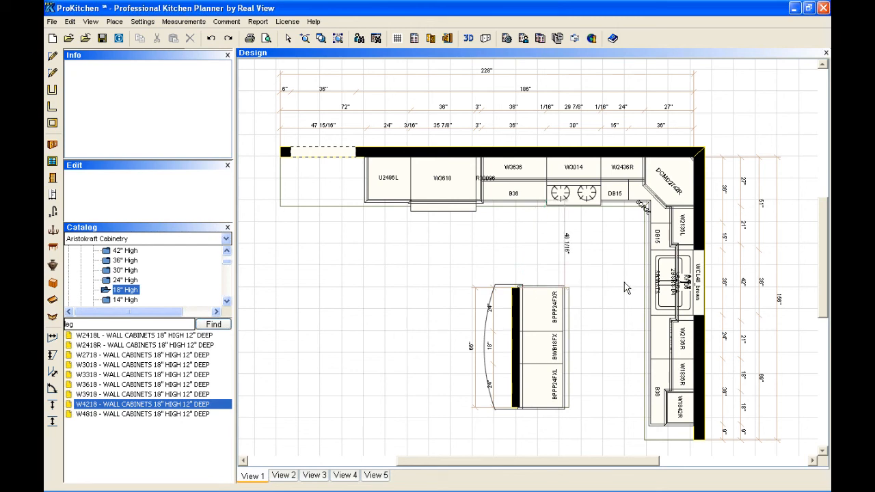
{"action": "left_click", "coordinate": [570, 251]}
{"action": "key", "text": "Delete"}
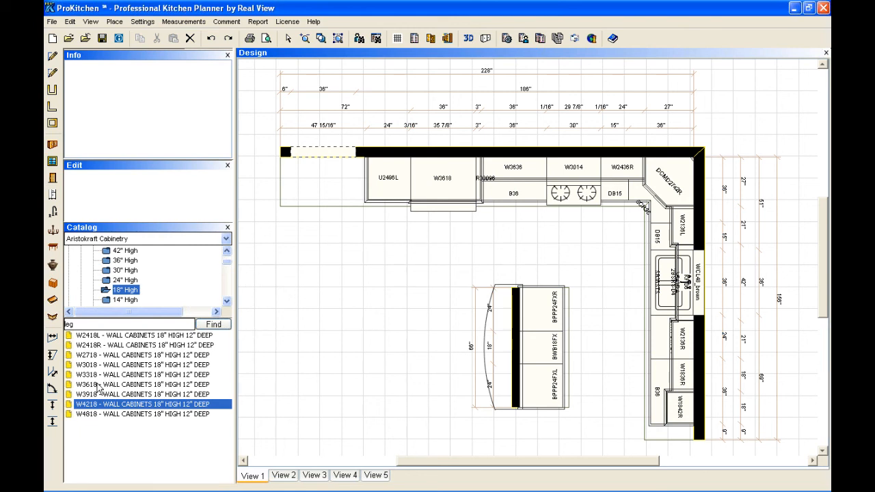
Add a horizontal dimension in the L2 elevation from the window's lower-right corner to the right end of the countertop.
{"action": "left_click", "coordinate": [184, 22]}
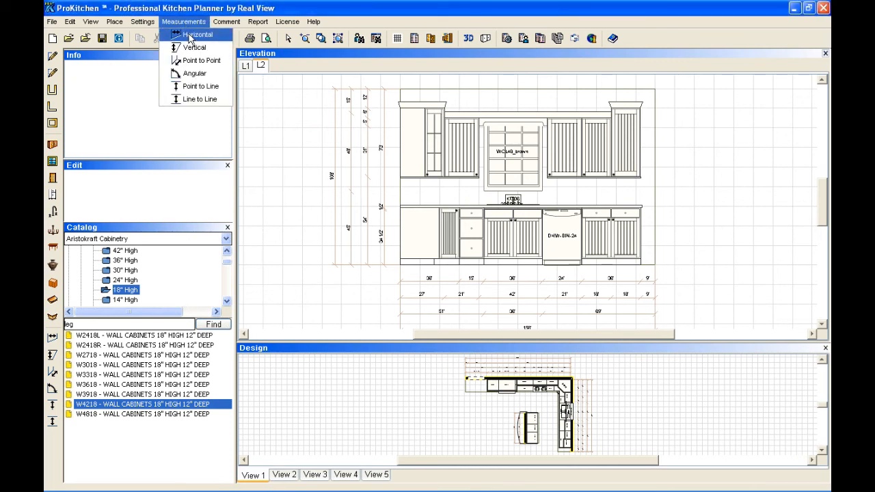
{"action": "left_click", "coordinate": [192, 35]}
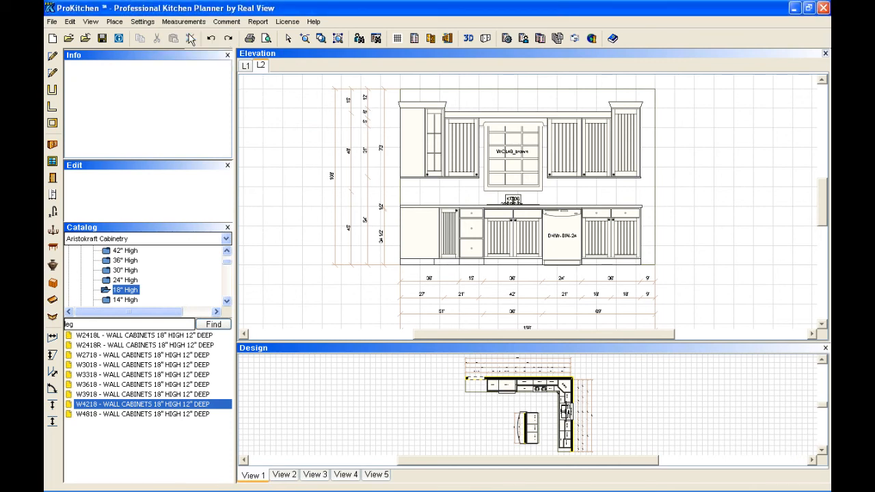
{"action": "left_click", "coordinate": [542, 191]}
{"action": "left_click", "coordinate": [640, 206]}
Select the new horizontal dimension among the overlapping items and move it down into the clear space below the wall cabinets.
{"action": "right_click", "coordinate": [593, 177]}
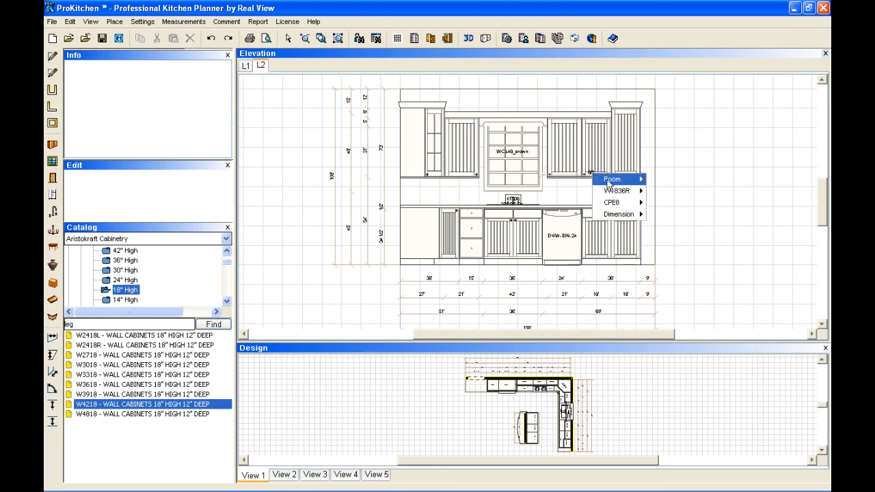
{"action": "mouse_move", "coordinate": [626, 214]}
{"action": "left_click", "coordinate": [659, 211]}
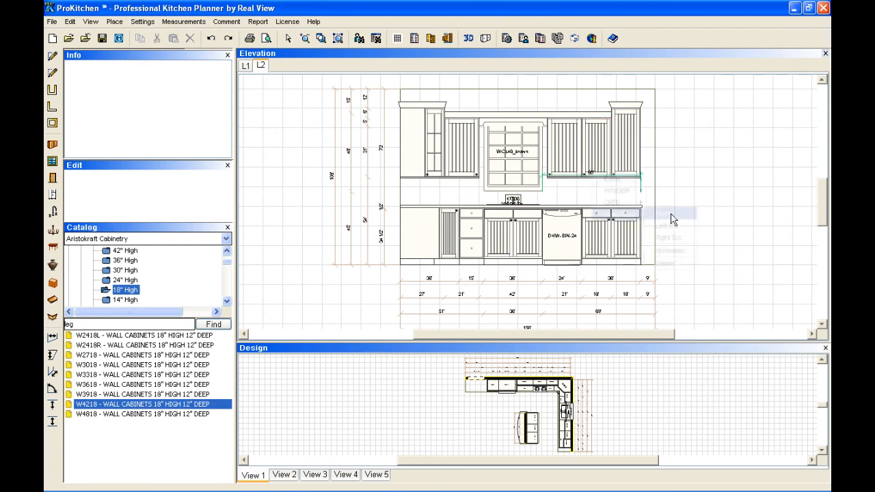
{"action": "left_click", "coordinate": [614, 191]}
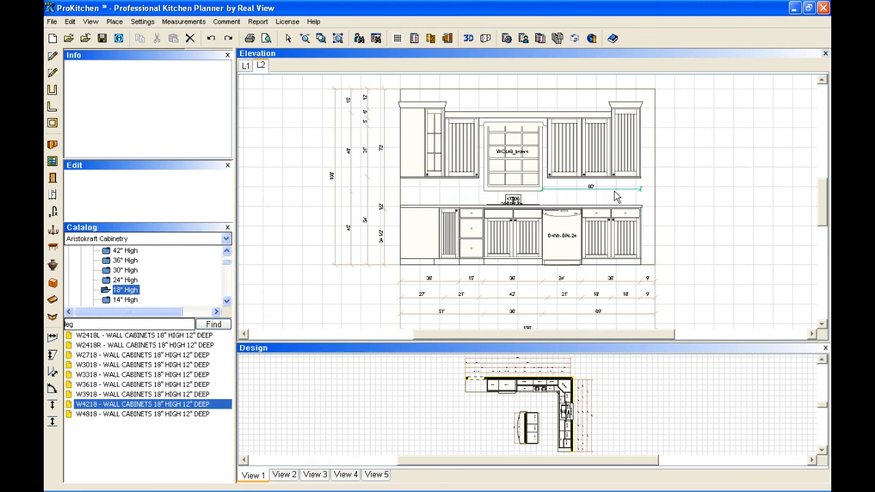